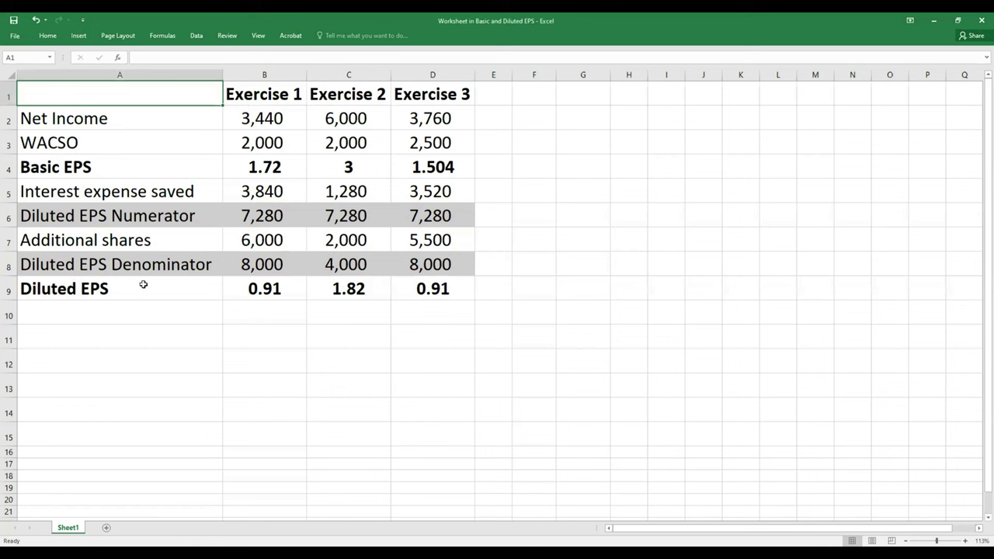
# Examine the three exercise headings, the net income of each exercise, and the WACSO and basic EPS of Exercise 1.
pyautogui.click(282, 99)
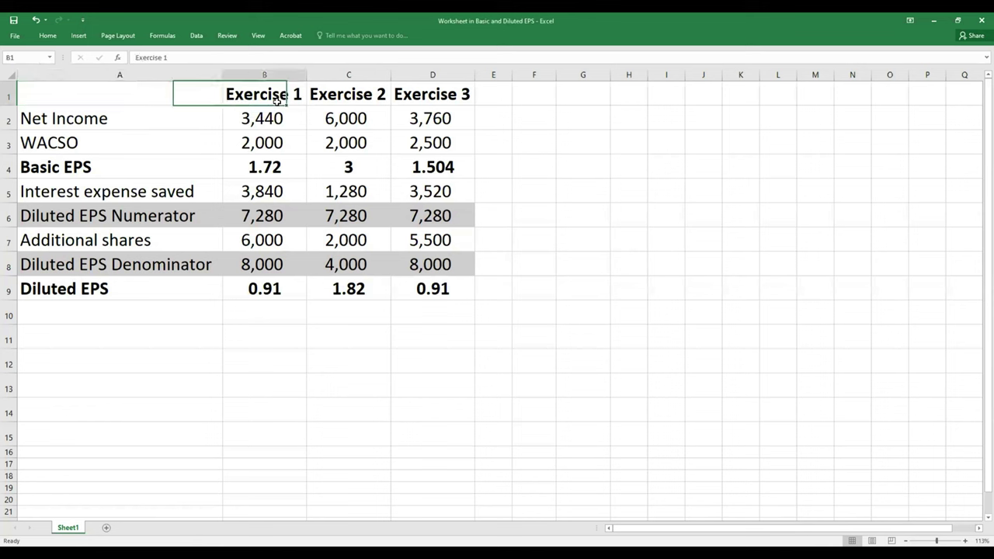
pyautogui.click(329, 95)
pyautogui.click(402, 100)
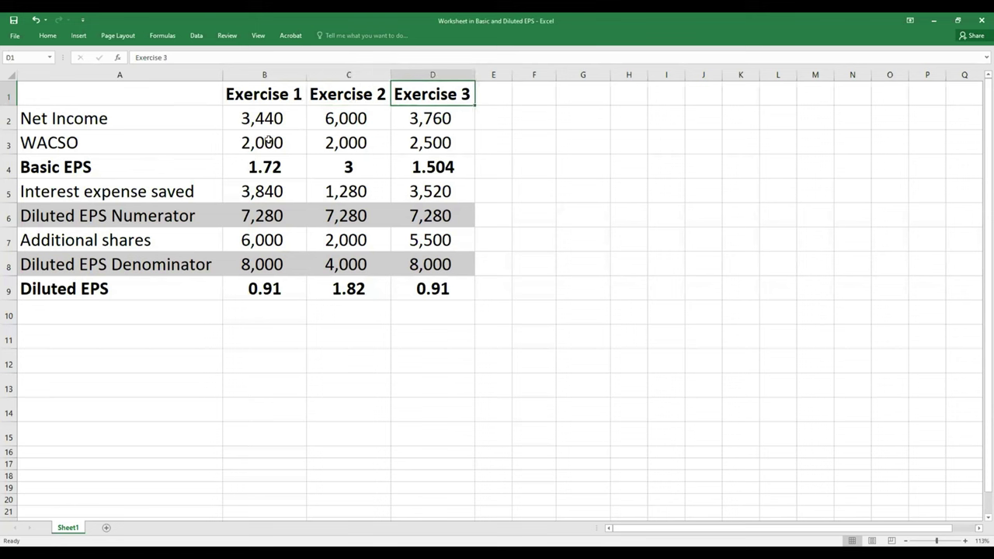
pyautogui.click(259, 169)
pyautogui.click(263, 118)
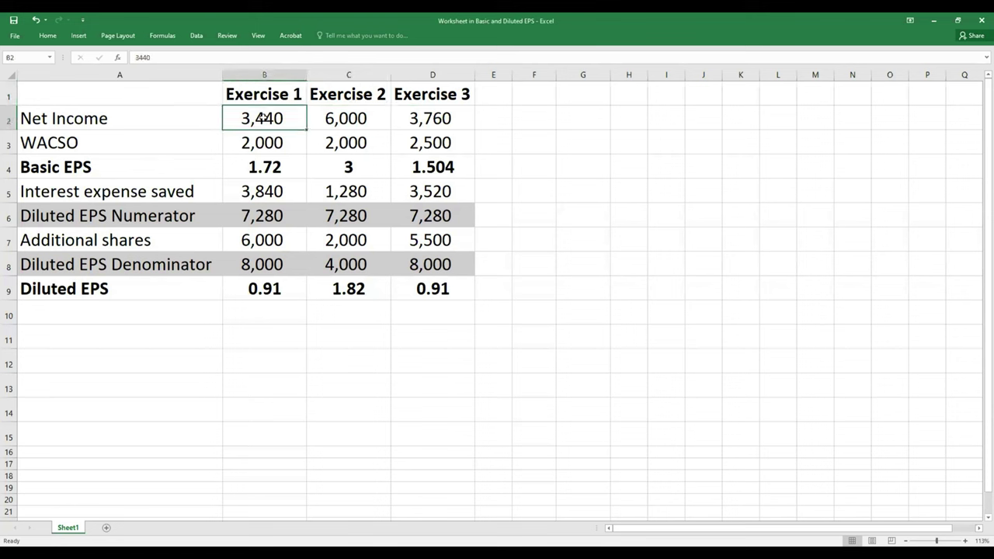
pyautogui.click(275, 143)
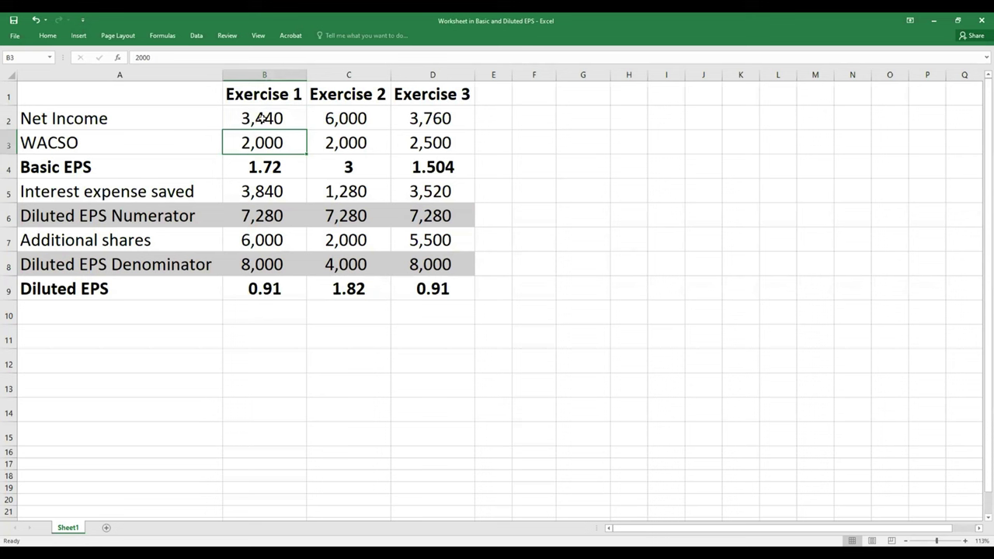
pyautogui.click(341, 118)
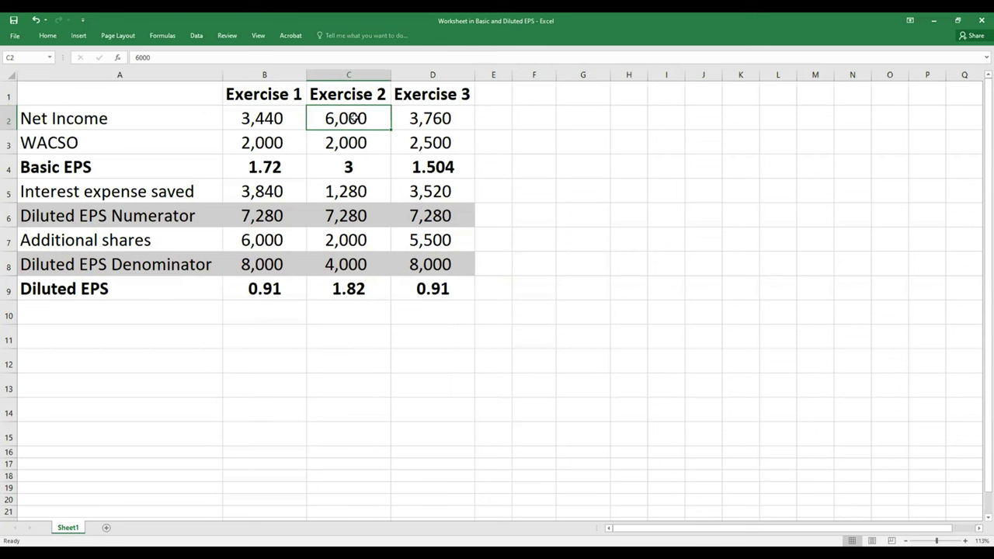
pyautogui.click(413, 117)
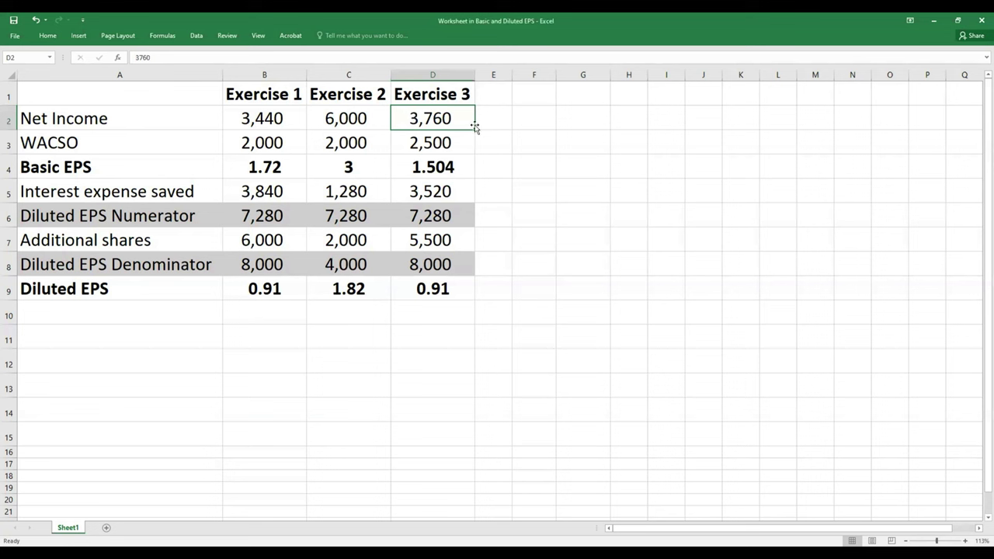
# Calculate the after-tax interest saved for three months in F2 with the formula =20*1000*8%*3/12*80%.
pyautogui.click(549, 116)
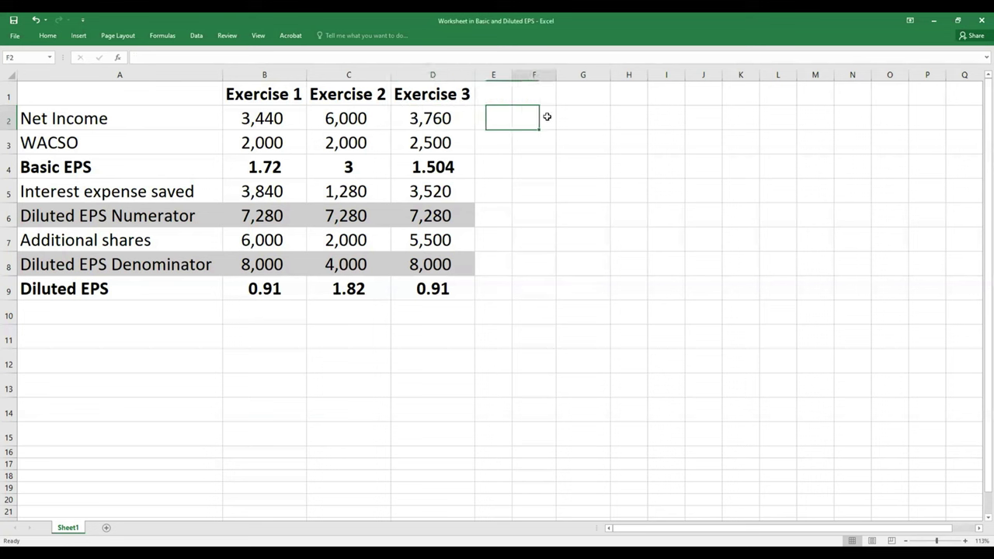
pyautogui.write('=')
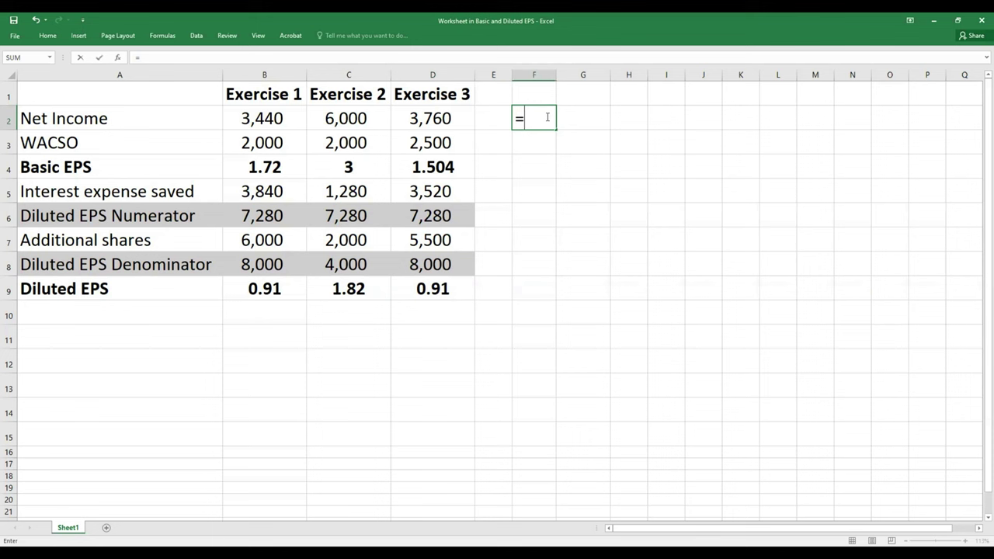
pyautogui.write('20*1000*')
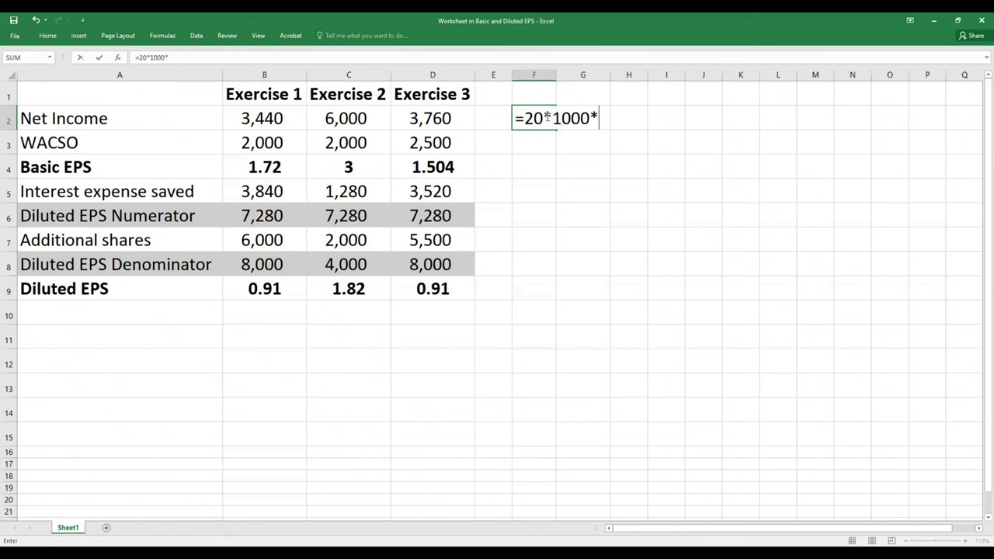
pyautogui.write('8%*3/12')
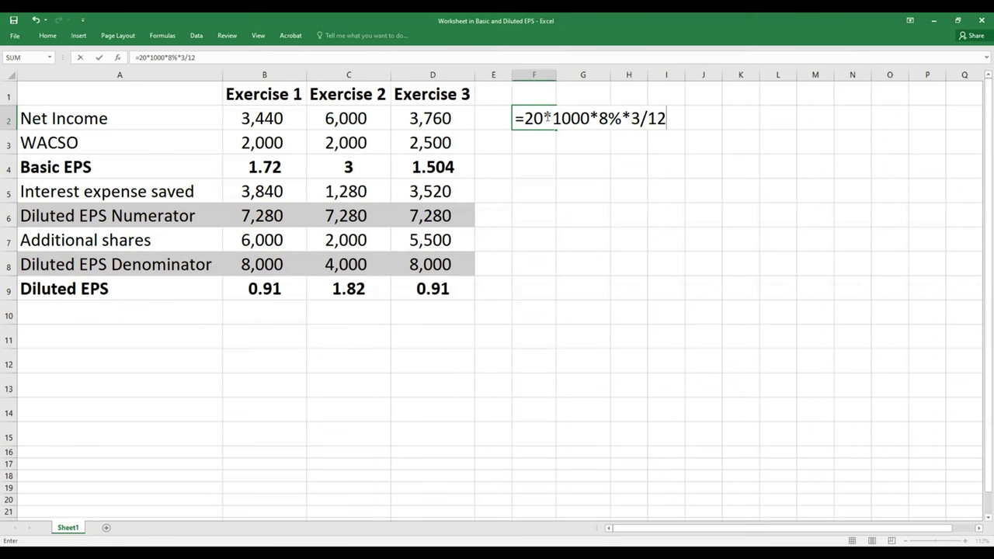
pyautogui.write('*80%')
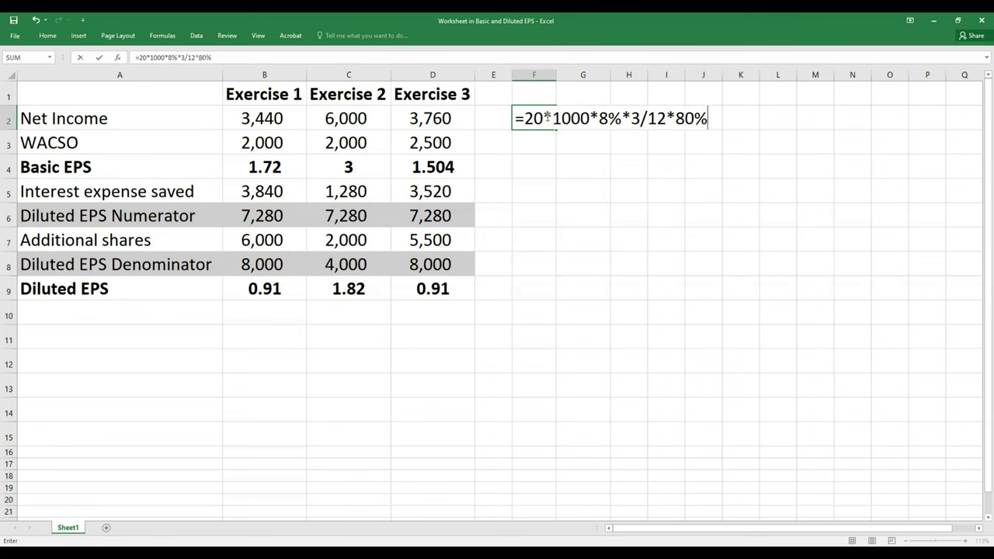
pyautogui.press('Return')
pyautogui.press('Up')
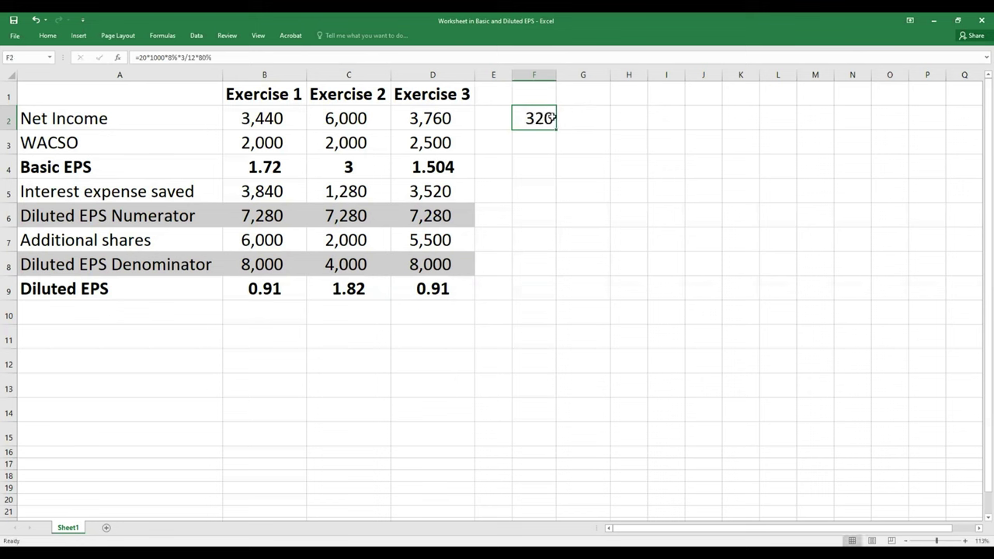
# Add Exercise 1's net income and the interest saved in G2 with the formula =B2+F2.
pyautogui.click(602, 125)
pyautogui.write('=')
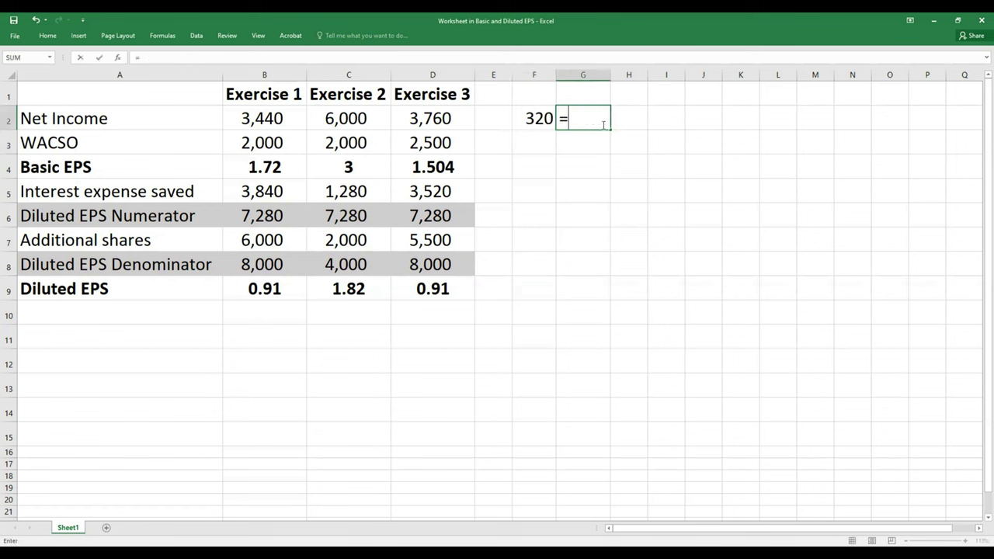
pyautogui.click(295, 117)
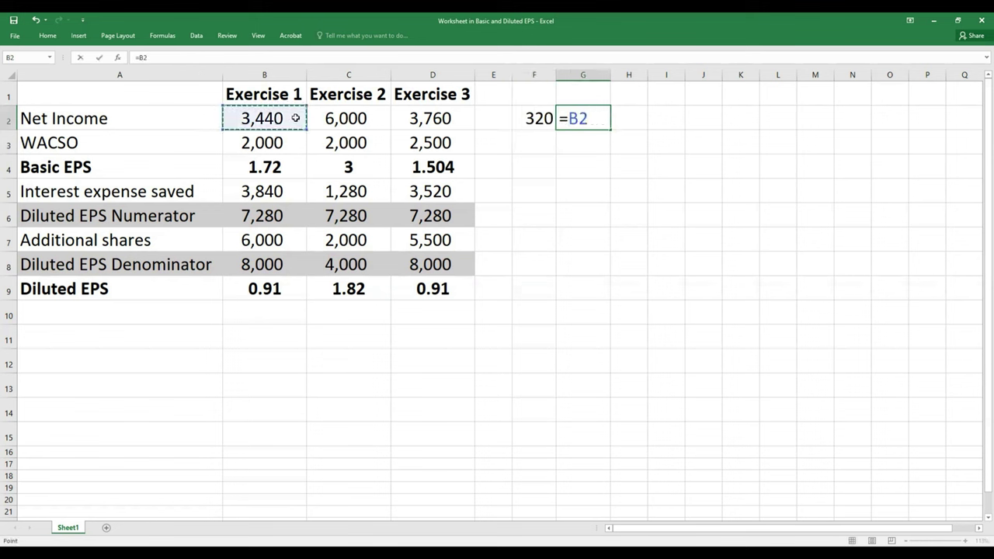
pyautogui.write('+')
pyautogui.click(518, 115)
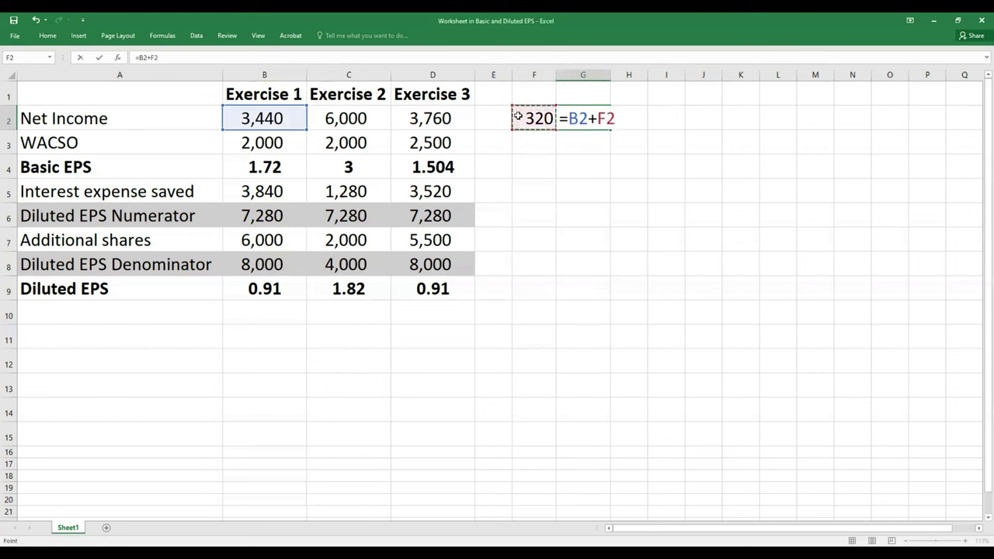
pyautogui.press('Return')
# Calculate the time-weighted additional shares in F3 with the formula =20*100*3/12.
pyautogui.click(508, 142)
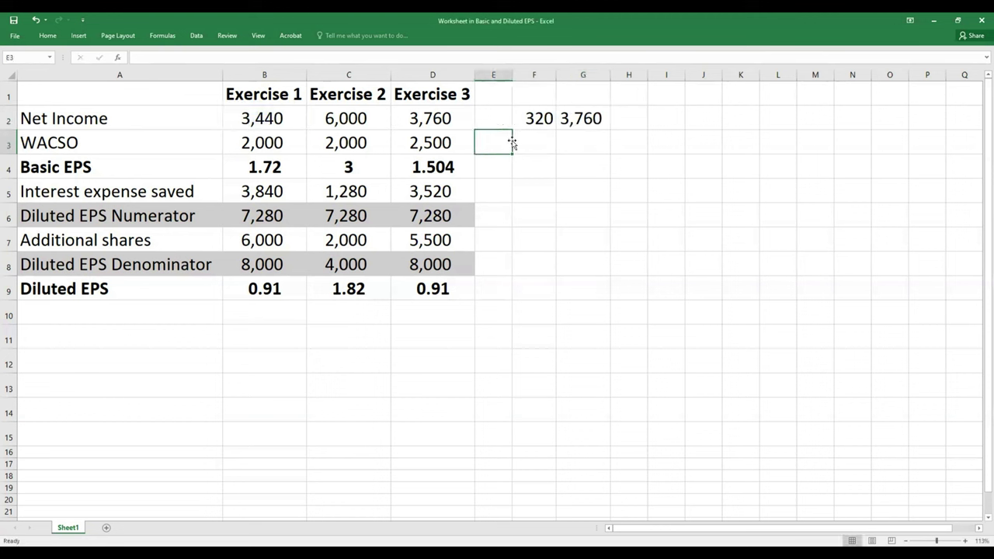
pyautogui.click(353, 141)
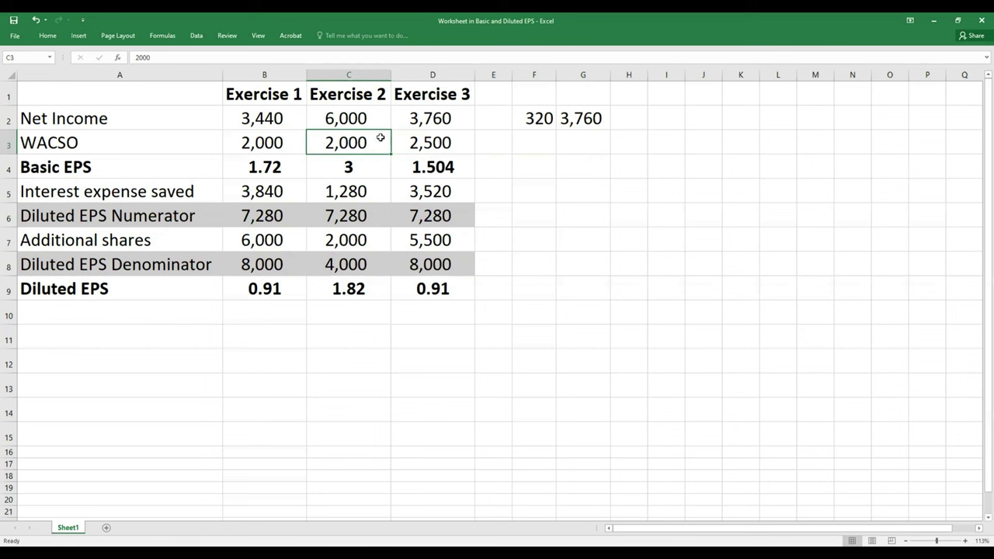
pyautogui.click(429, 140)
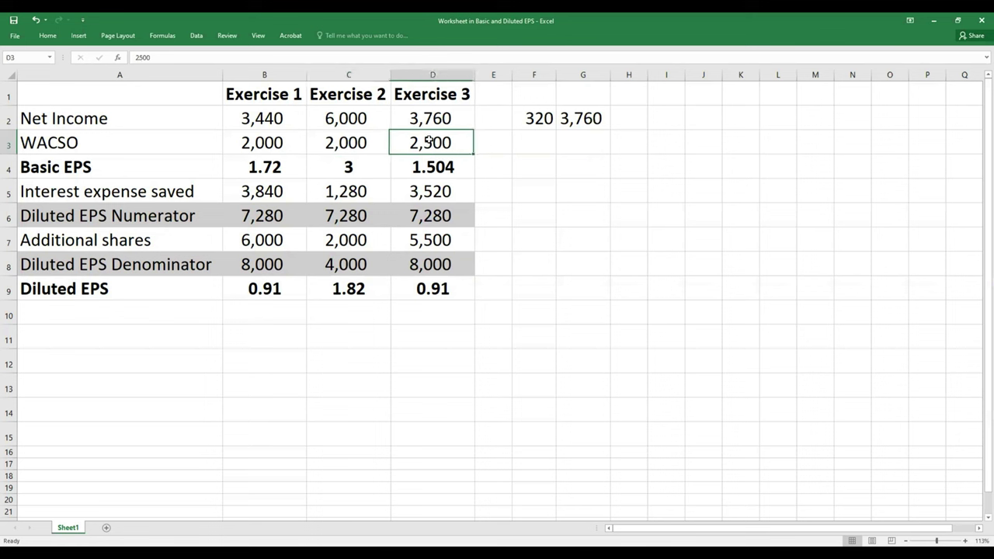
pyautogui.click(549, 138)
pyautogui.write('=')
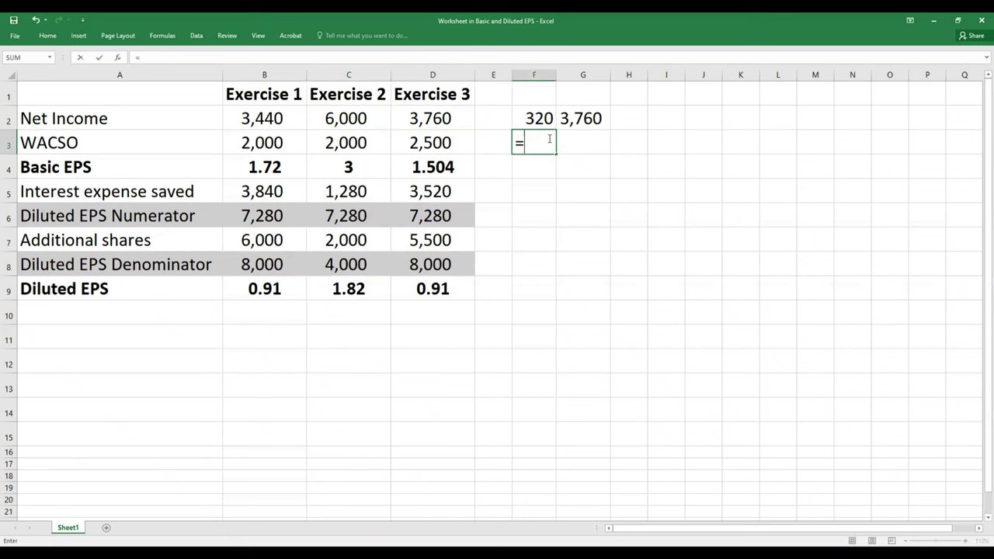
pyautogui.write('20*100')
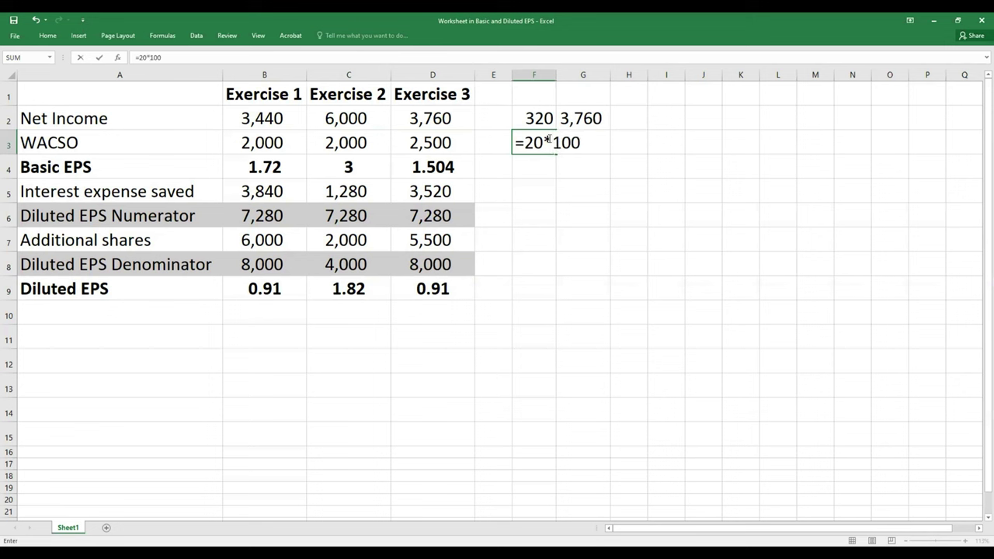
pyautogui.write('*3/12')
pyautogui.press('Return')
pyautogui.click(549, 141)
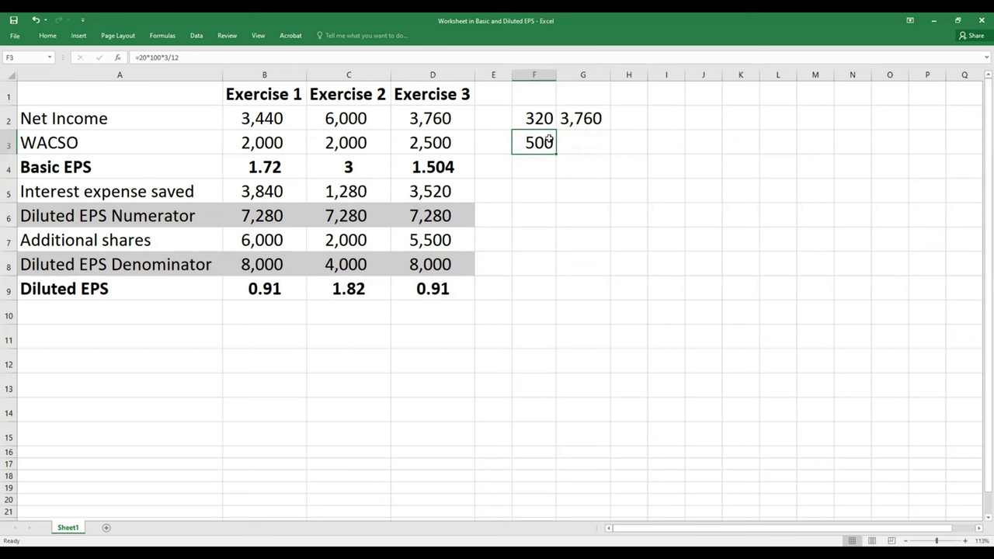
# In G3, add Exercise 2's WACSO from C3 and the time-weighted additional shares from F3.
pyautogui.click(564, 140)
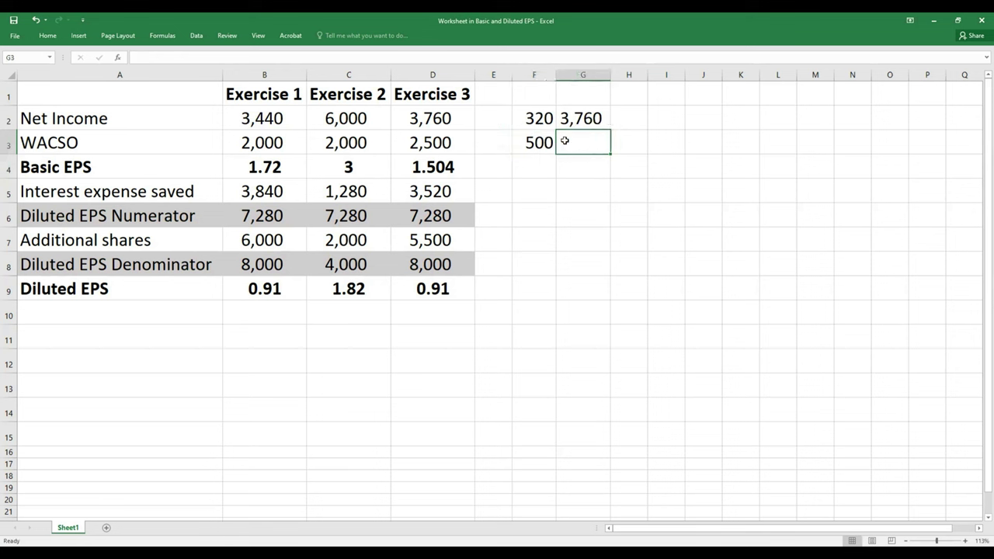
pyautogui.write('=')
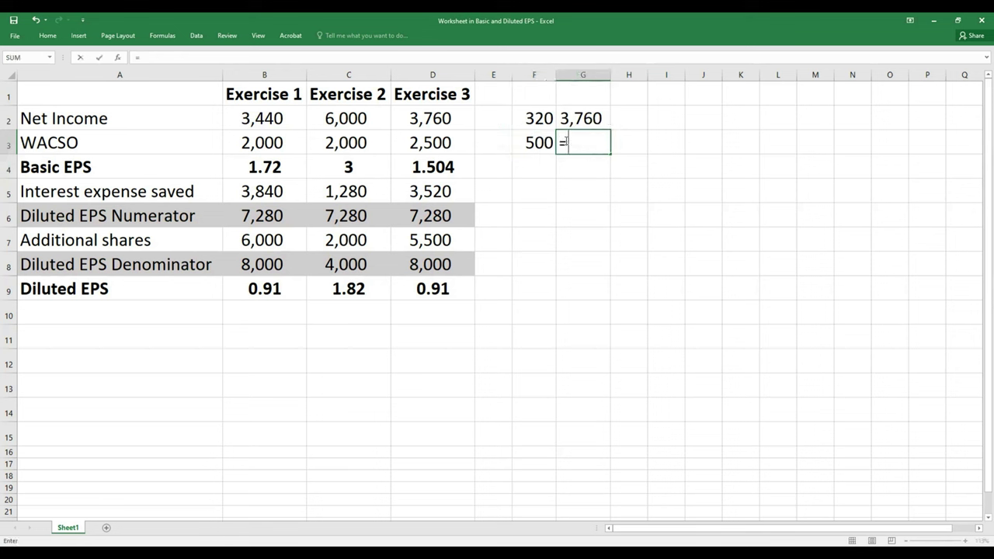
pyautogui.click(353, 141)
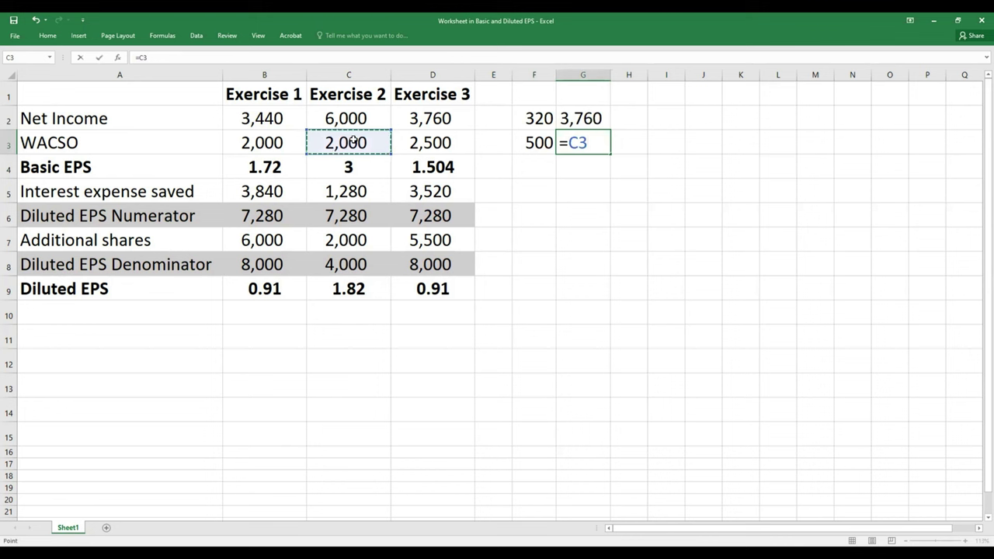
pyautogui.write('+')
pyautogui.press('Up')
pyautogui.press('Left')
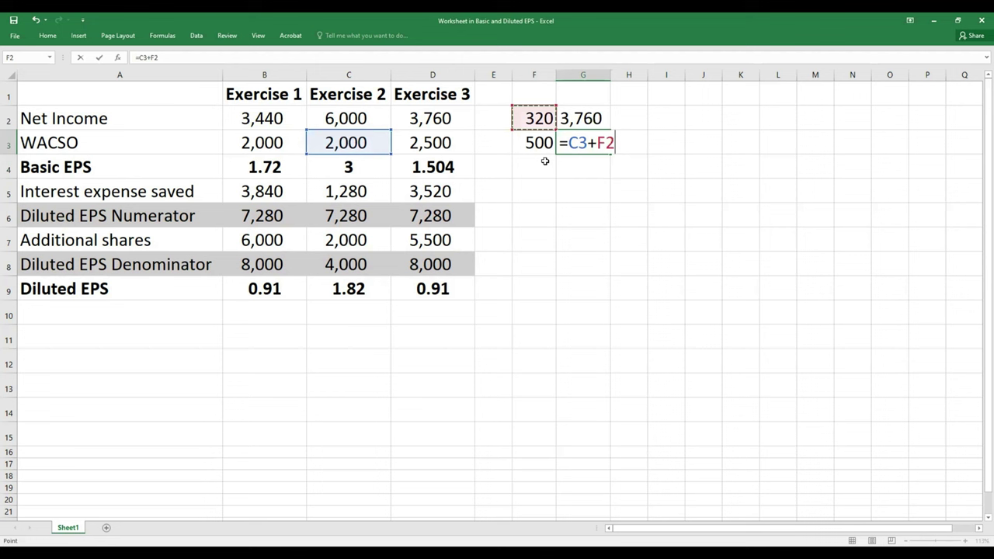
pyautogui.press('Return')
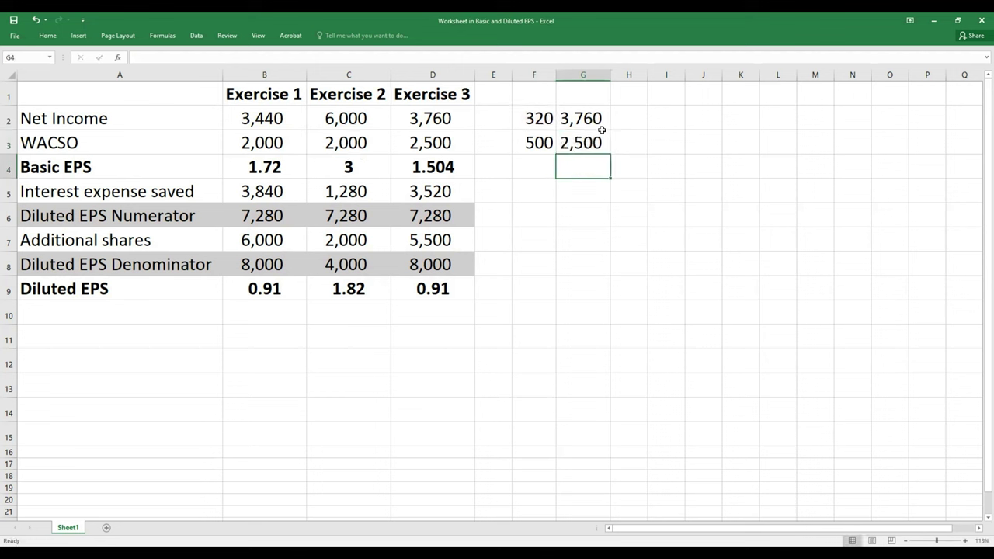
# Examine Exercise 3's WACSO and basic EPS, the interest expense saved across all exercises, and Exercise 1's net income.
pyautogui.click(445, 142)
pyautogui.click(437, 164)
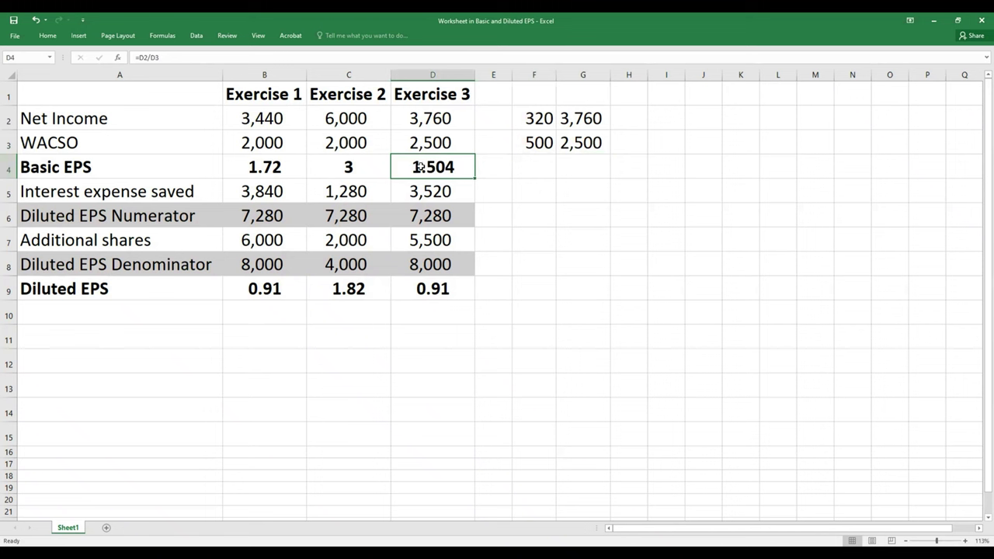
pyautogui.click(108, 193)
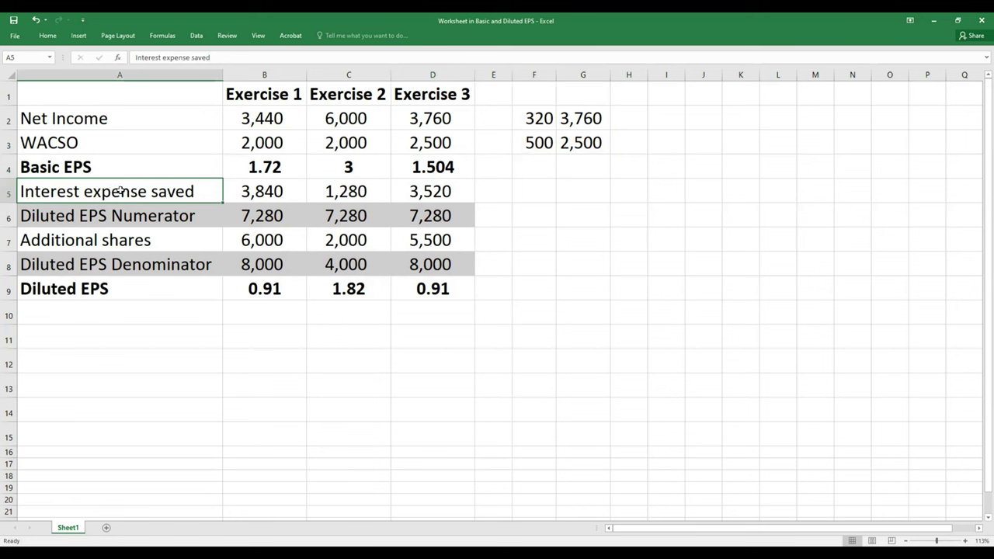
pyautogui.moveTo(274, 191); pyautogui.dragTo(422, 191)
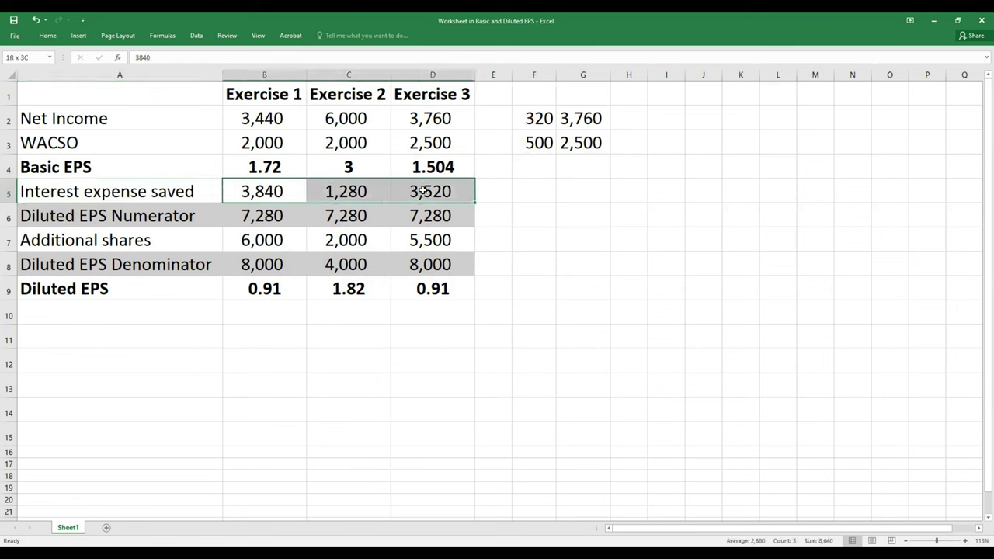
pyautogui.click(287, 196)
pyautogui.click(277, 118)
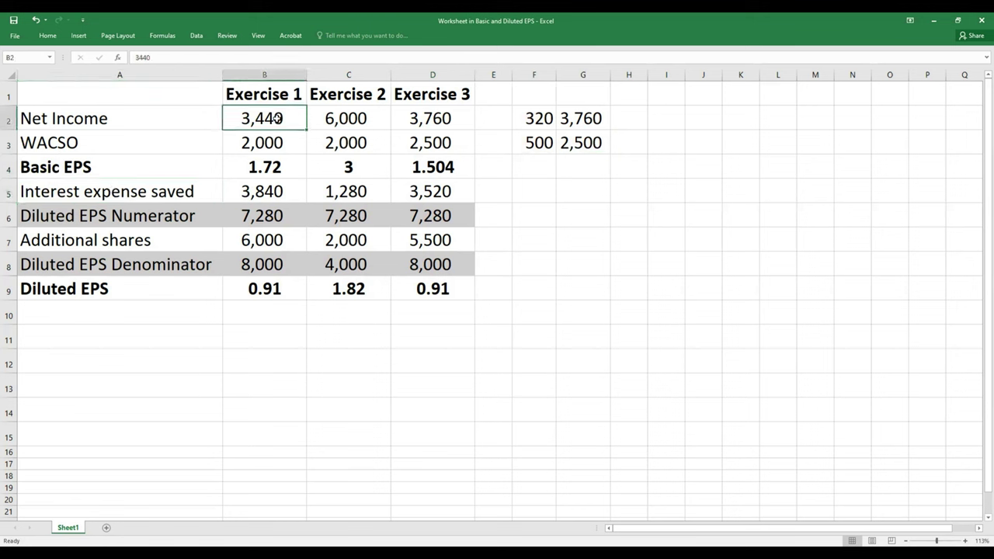
# Re-enter Exercise 1's diluted EPS numerator in B6 as =B2+B5 and fill it across to D6.
pyautogui.click(260, 222)
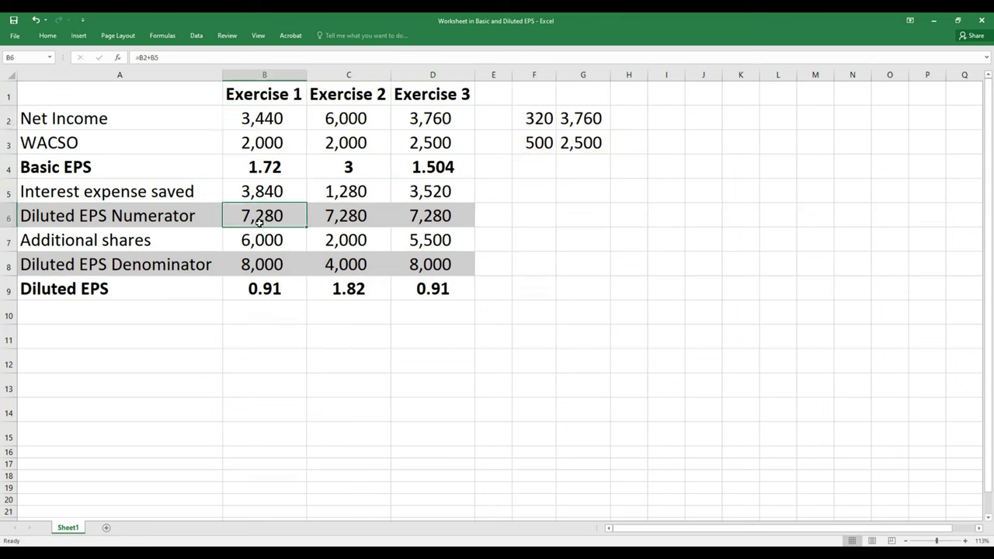
pyautogui.write('=')
pyautogui.click(269, 121)
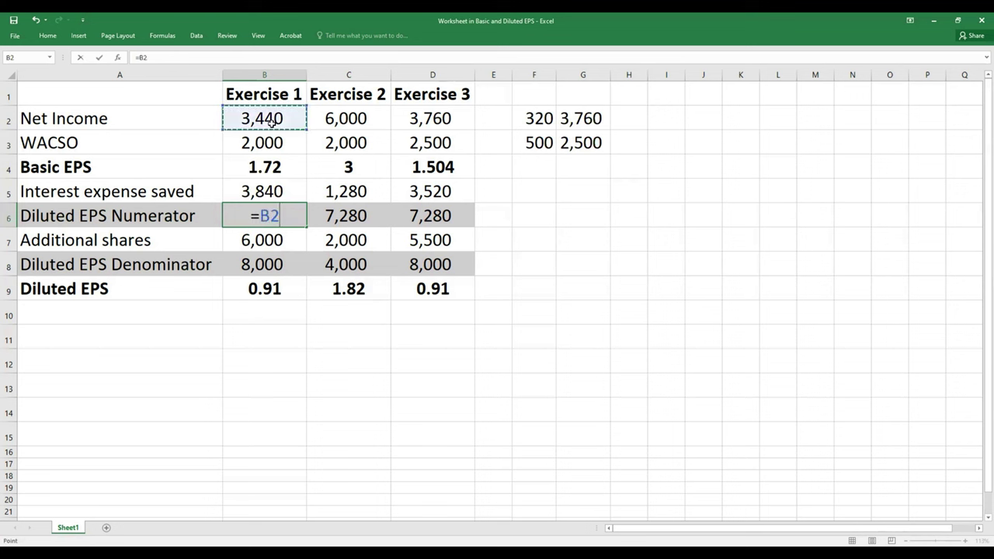
pyautogui.write('+')
pyautogui.click(279, 191)
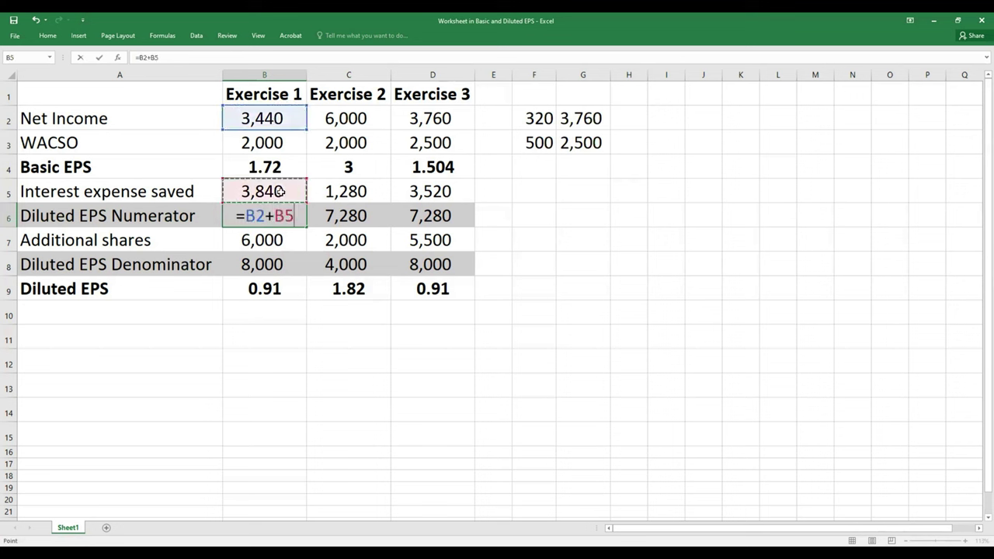
pyautogui.press('Return')
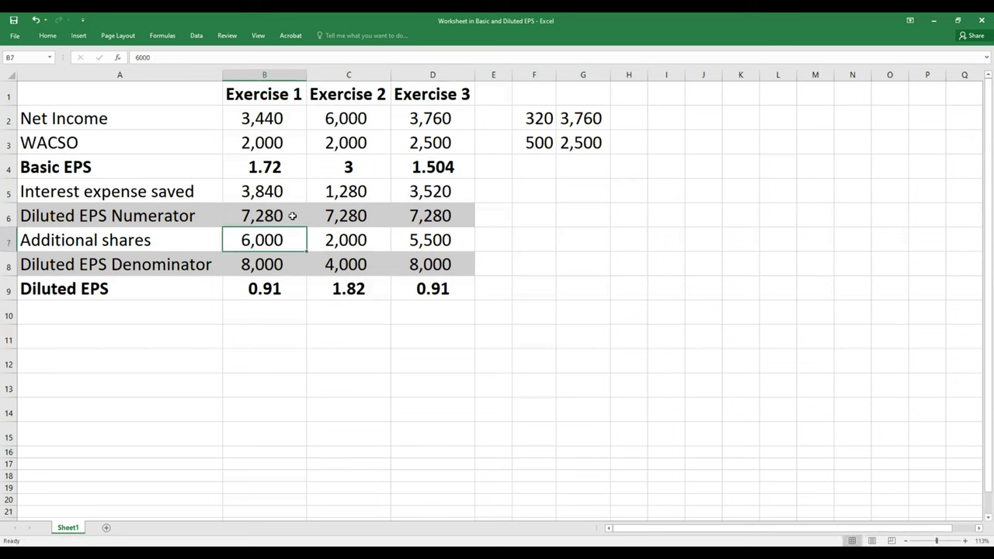
# Calculate Exercise 1's time-weighted additional shares in B12 with the formula =60*100*12/12.
pyautogui.click(243, 264)
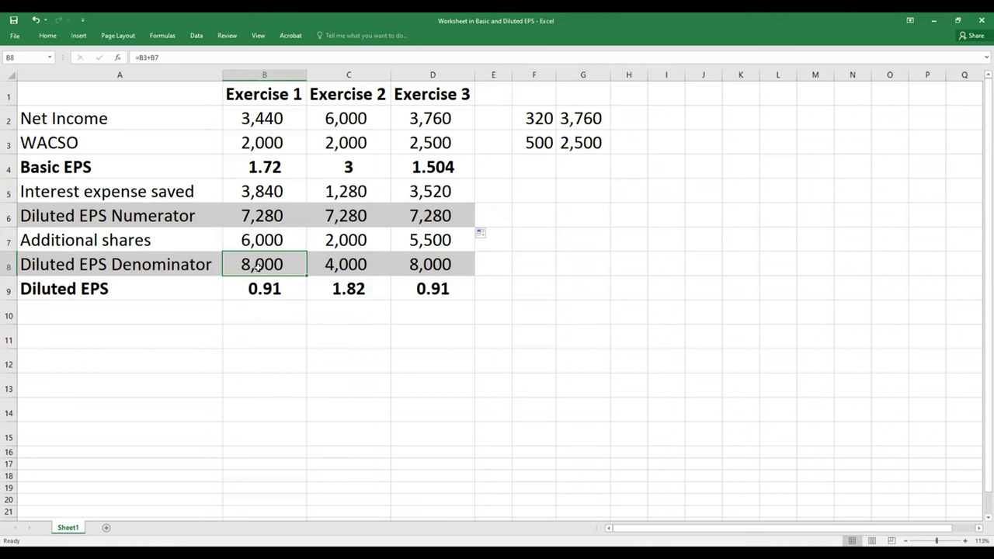
pyautogui.click(412, 264)
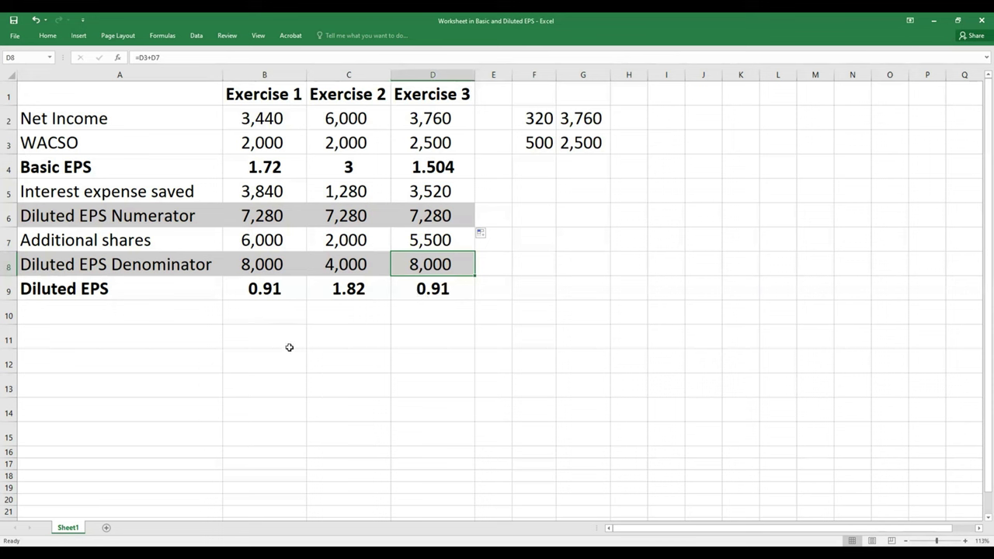
pyautogui.click(536, 145)
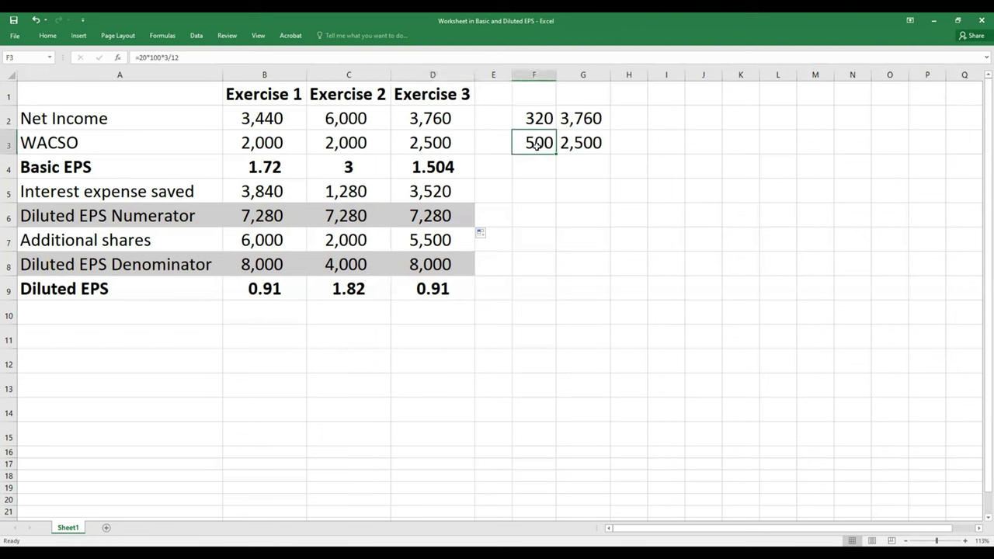
pyautogui.click(421, 266)
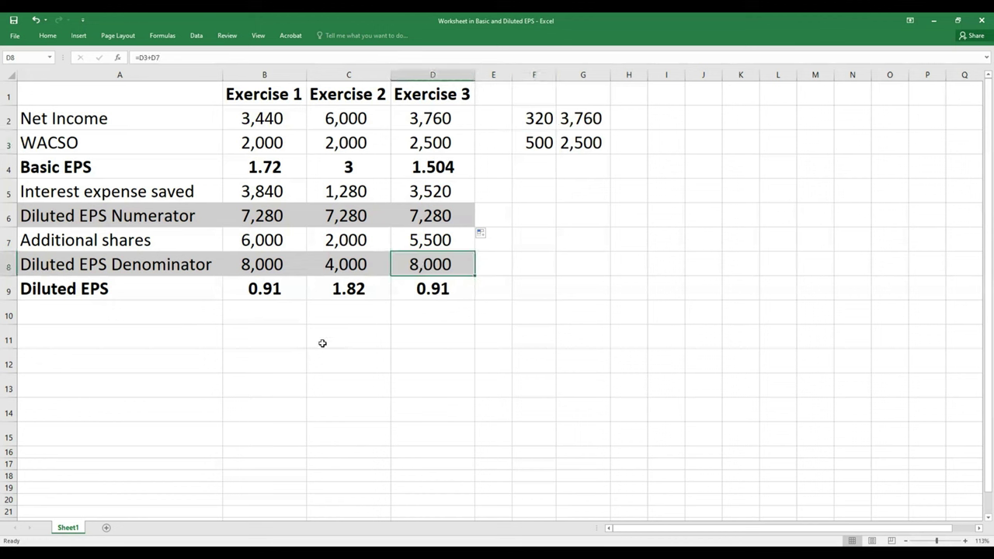
pyautogui.click(289, 362)
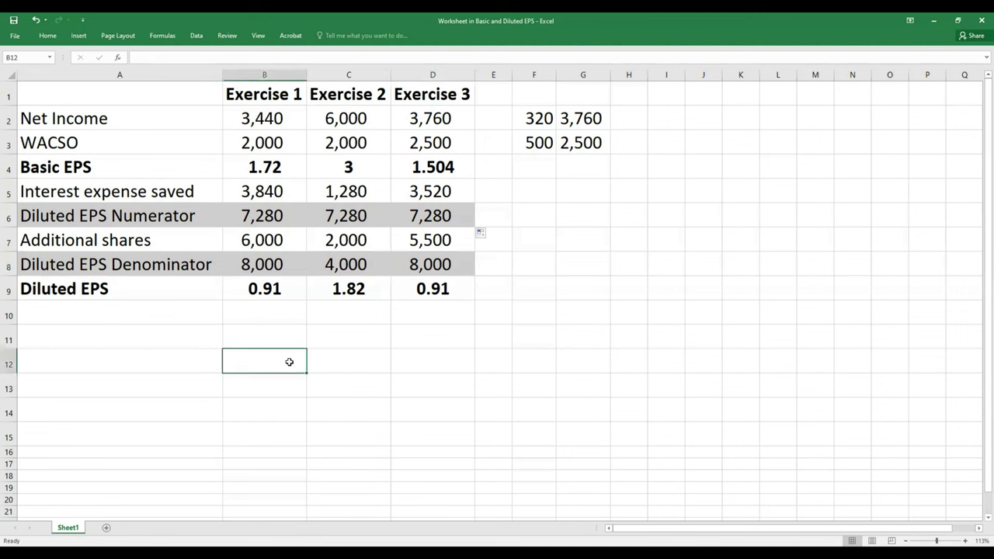
pyautogui.write('=')
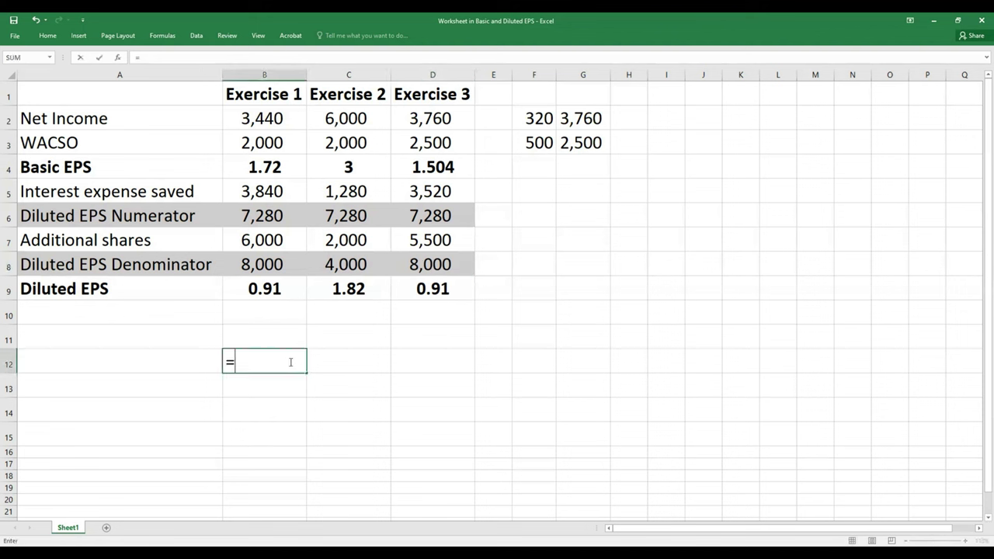
pyautogui.write('60*100')
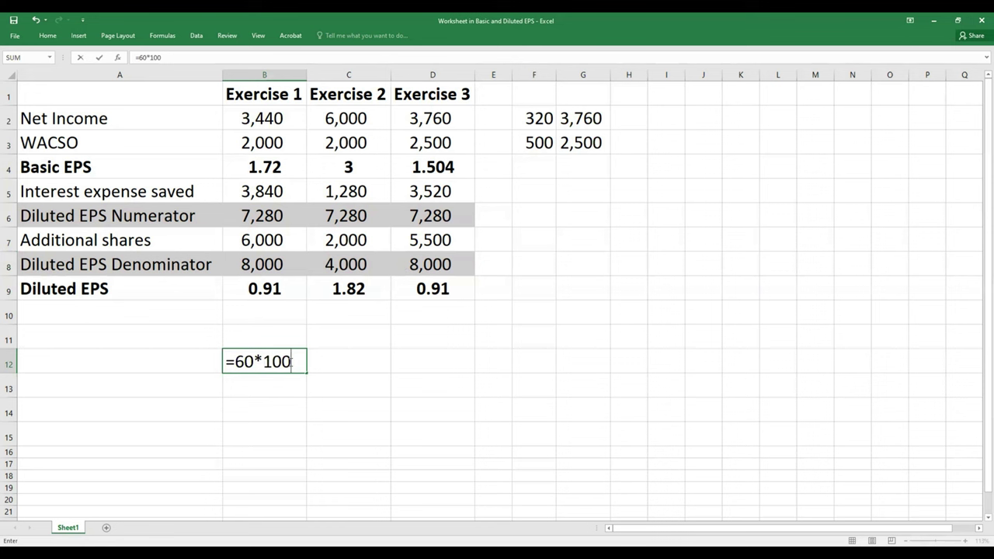
pyautogui.write('*1')
pyautogui.write('2/12')
pyautogui.press('Return')
pyautogui.click(293, 361)
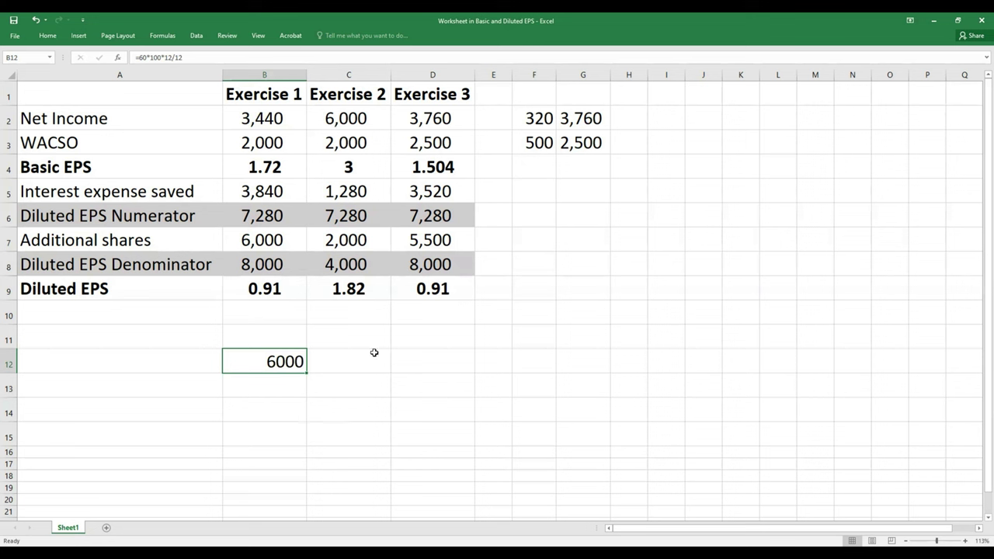
# Calculate Exercise 2's time-weighted additional shares in C12 with the formula =60*100*4/12.
pyautogui.click(355, 268)
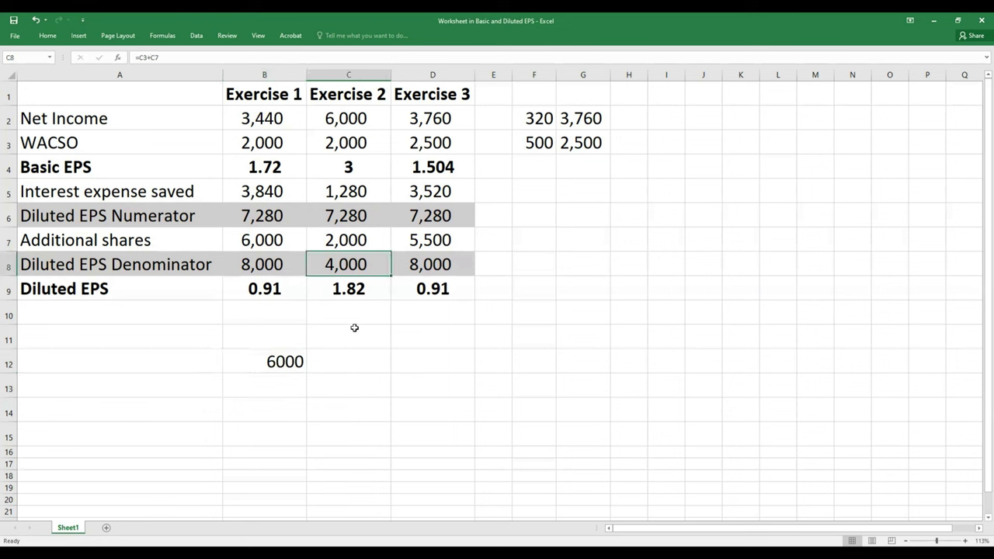
pyautogui.click(365, 364)
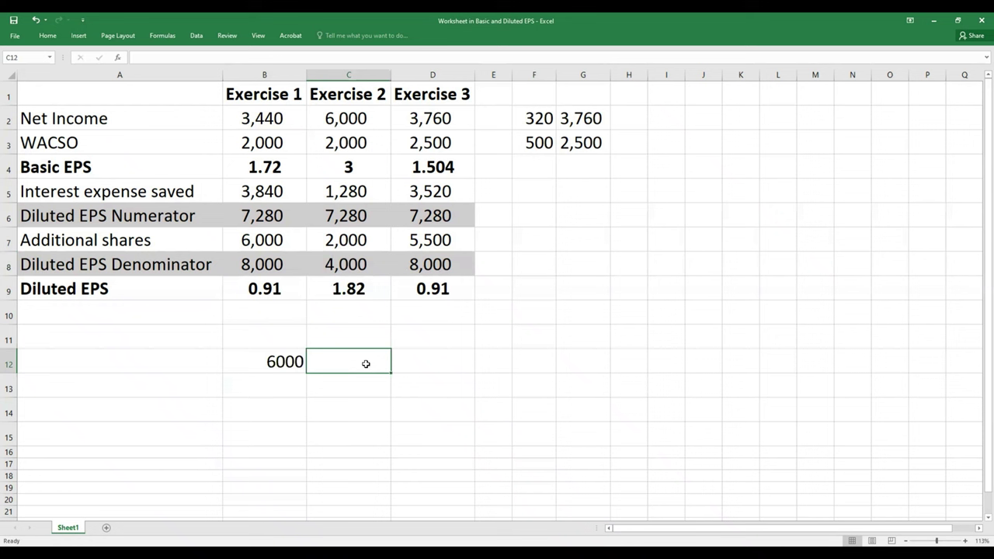
pyautogui.write('=60*')
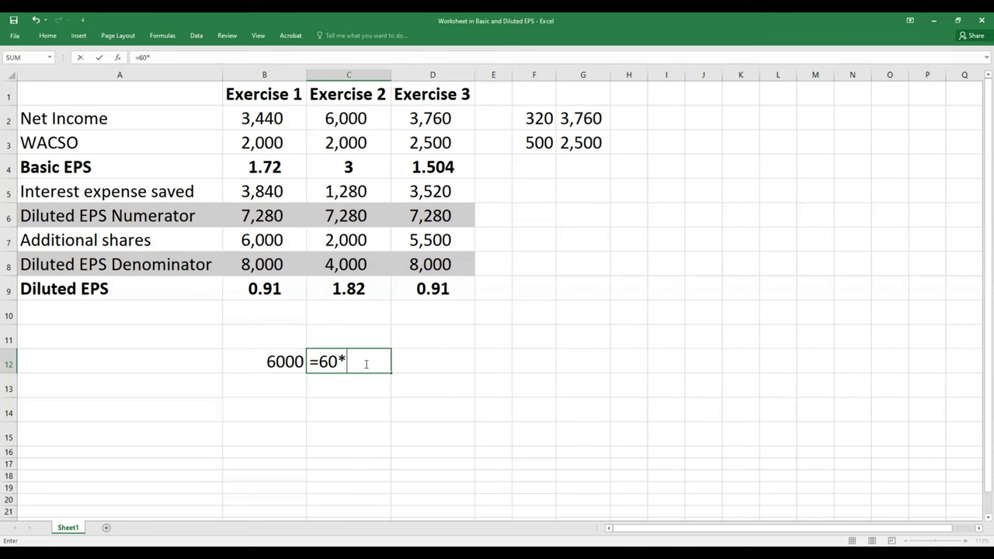
pyautogui.write('100*4/1')
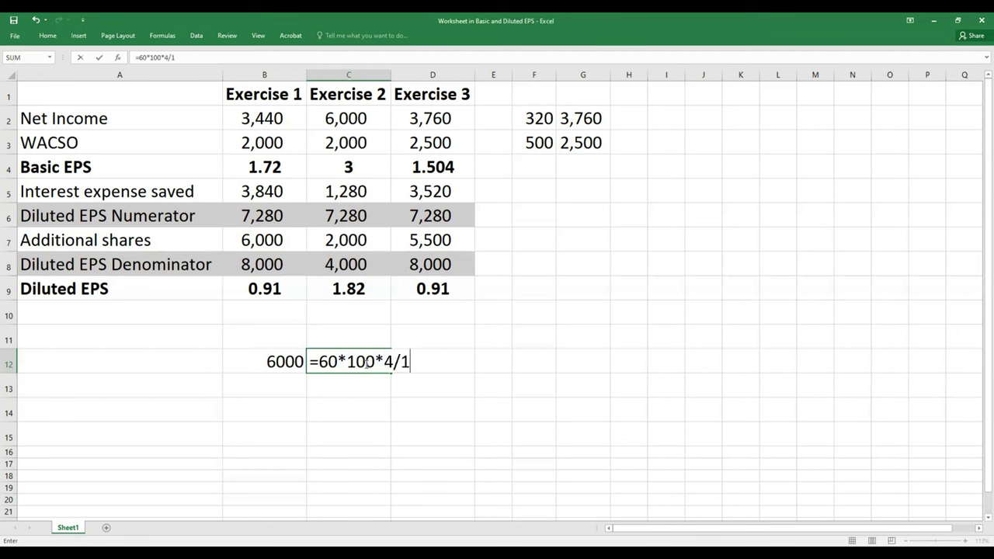
pyautogui.write('2')
pyautogui.press('Return')
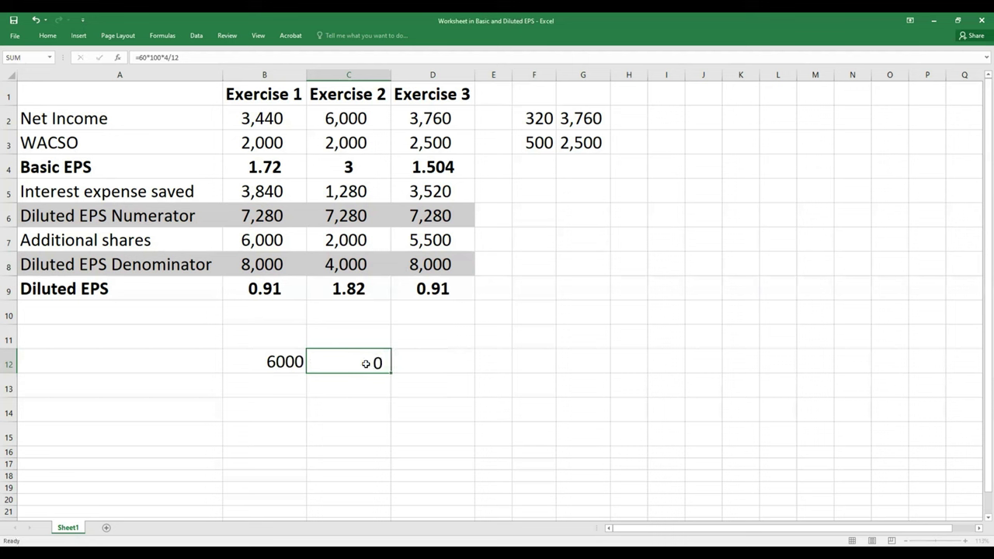
pyautogui.click(365, 364)
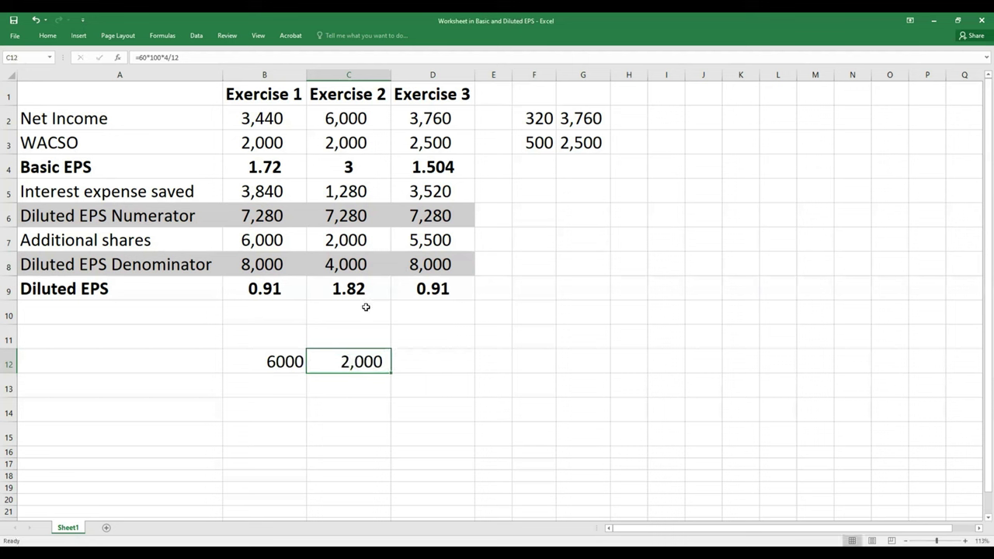
# Cross-check Exercise 2's additional shares in C13 by dividing Exercise 1's share count in B12 by 3.
pyautogui.click(342, 242)
pyautogui.click(349, 367)
pyautogui.click(328, 377)
pyautogui.write('=')
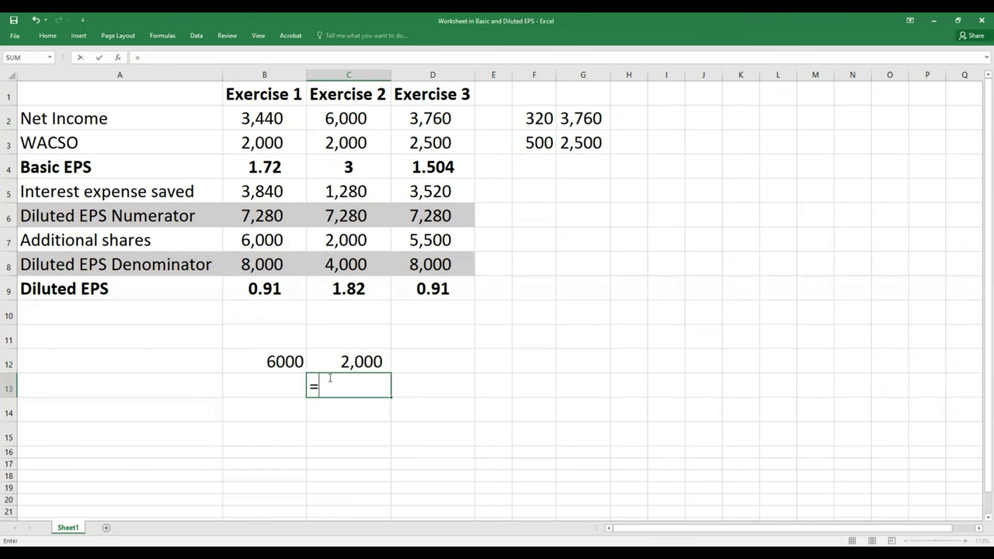
pyautogui.click(300, 357)
pyautogui.write('/')
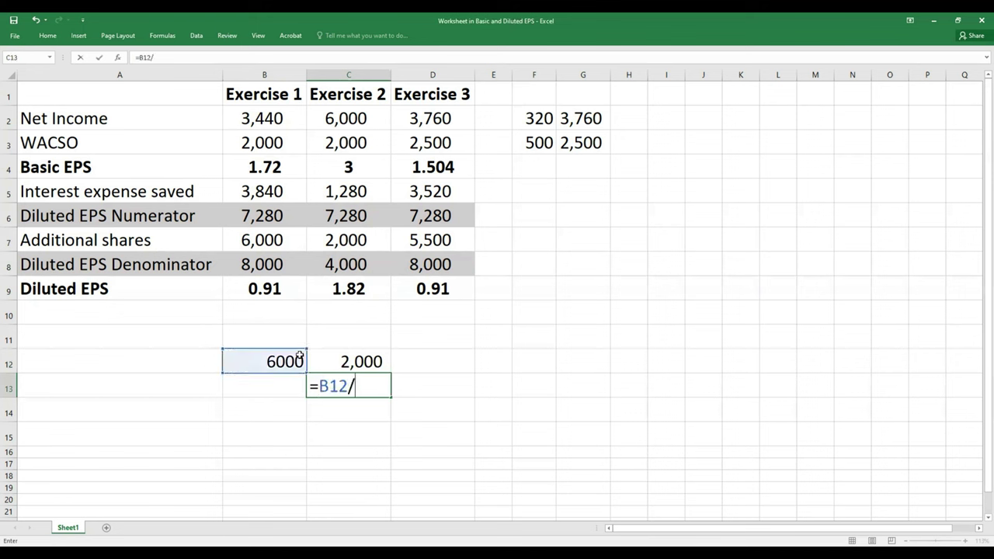
pyautogui.write('3')
pyautogui.press('Return')
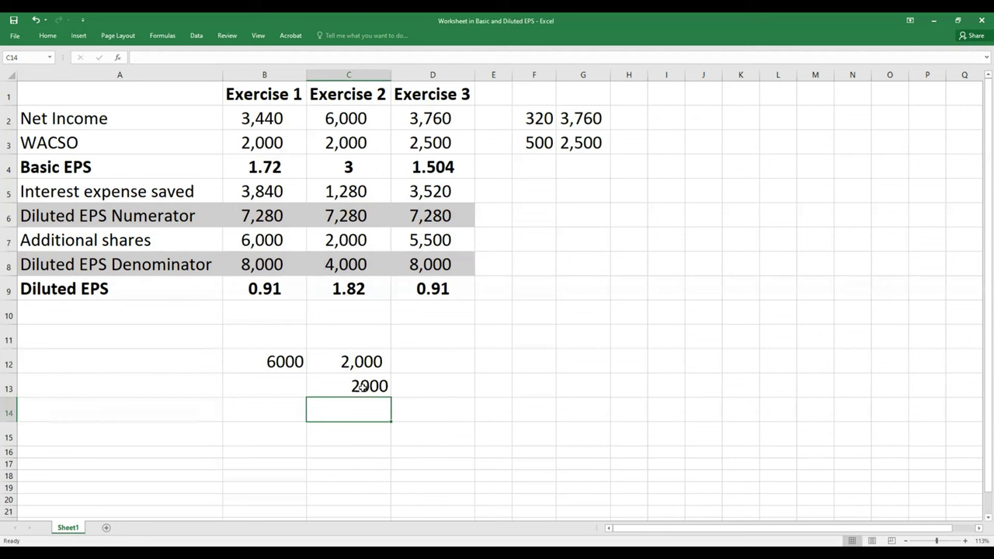
# Examine Exercise 3's additional shares and compare the WACSO and diluted EPS denominators across all three exercises.
pyautogui.click(276, 262)
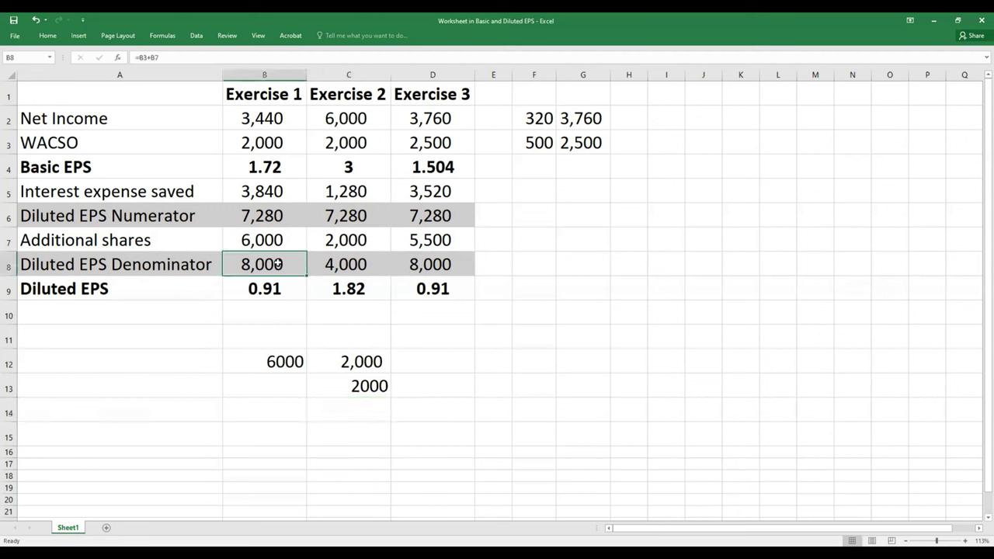
pyautogui.click(420, 265)
pyautogui.click(432, 245)
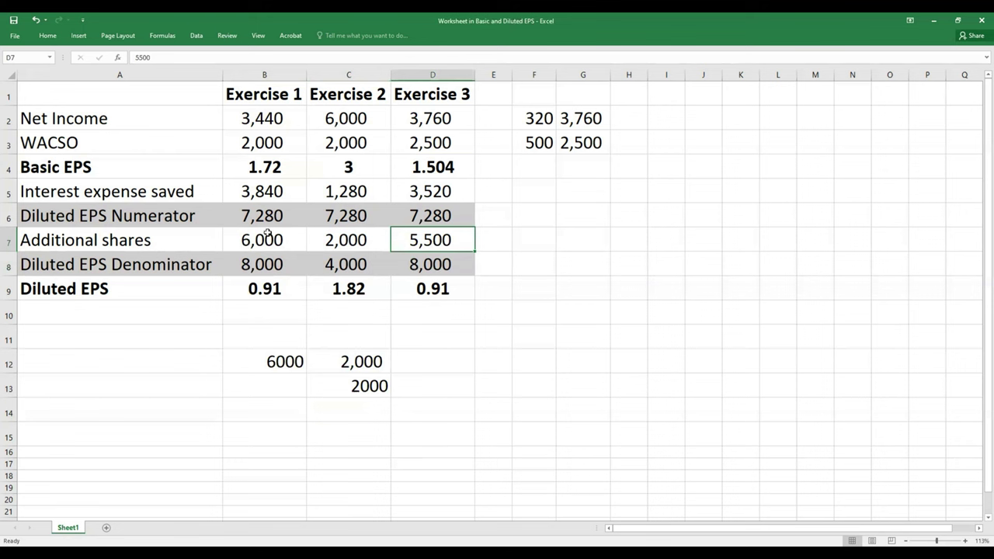
pyautogui.click(440, 140)
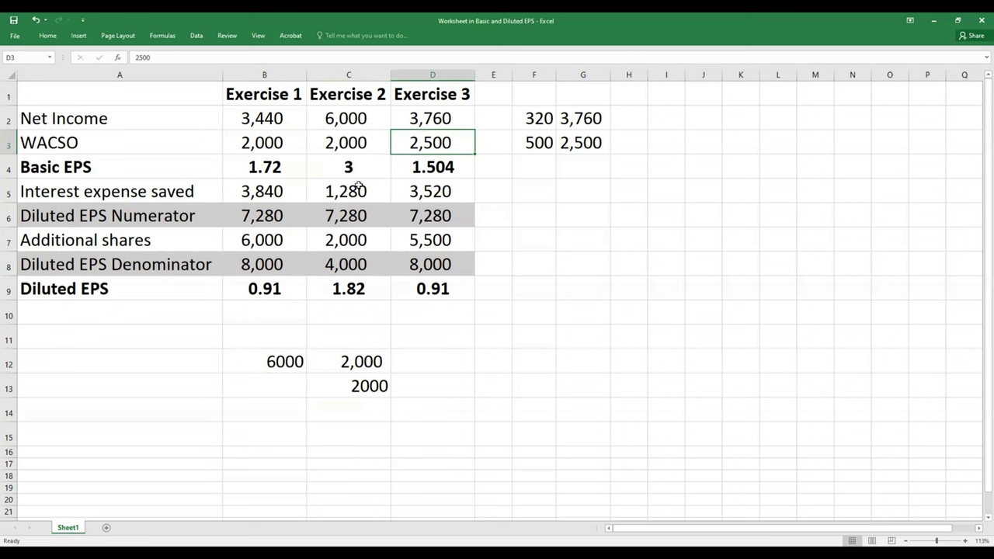
pyautogui.moveTo(257, 145); pyautogui.dragTo(433, 136)
pyautogui.click(449, 146)
pyautogui.moveTo(439, 267); pyautogui.dragTo(285, 264)
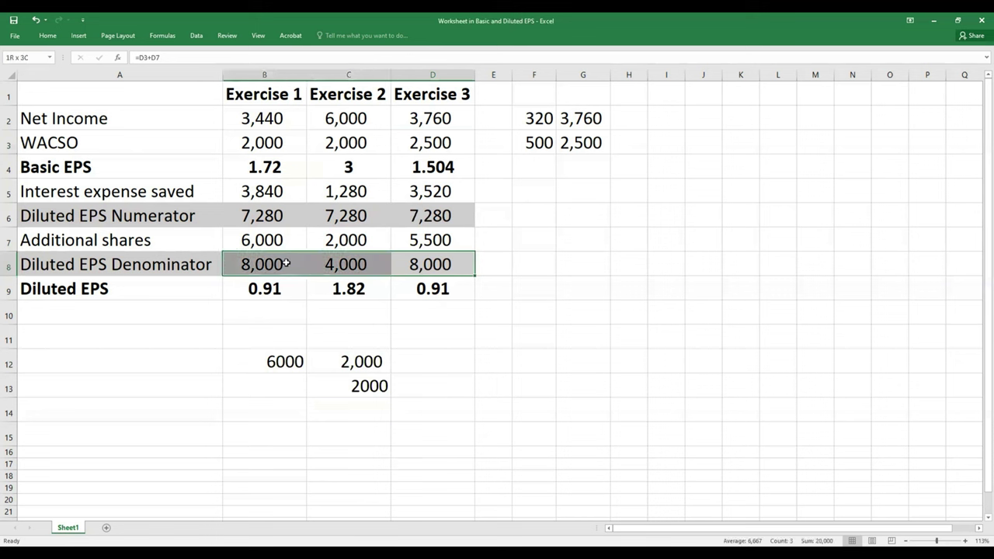
pyautogui.moveTo(286, 264); pyautogui.dragTo(288, 263)
pyautogui.click(412, 265)
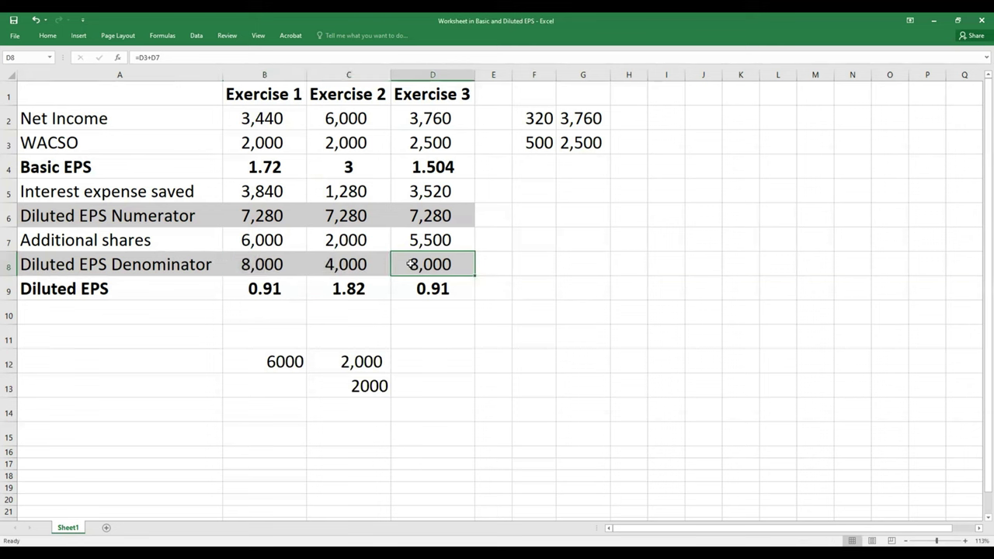